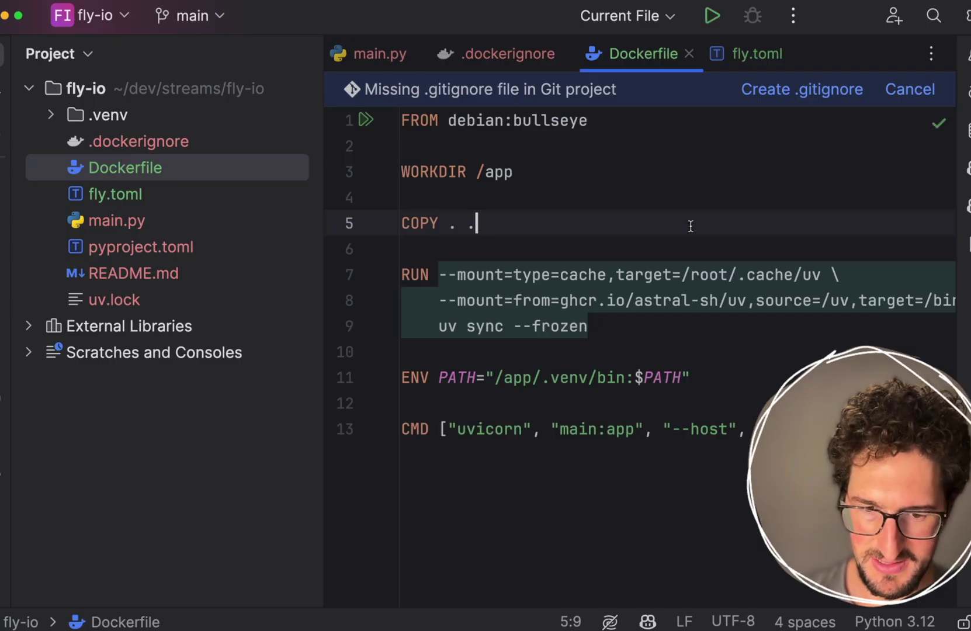
Check the Dockerfile's uv sync step and main.py lines 3-8, then view the local Docker build output
key("Down")
key("Down")
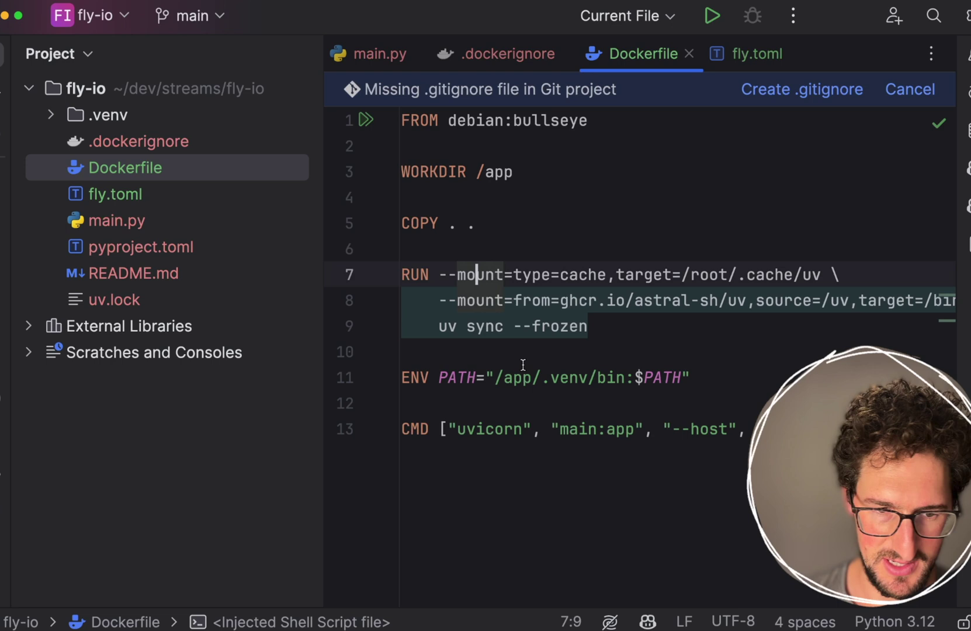
left_click(99, 194)
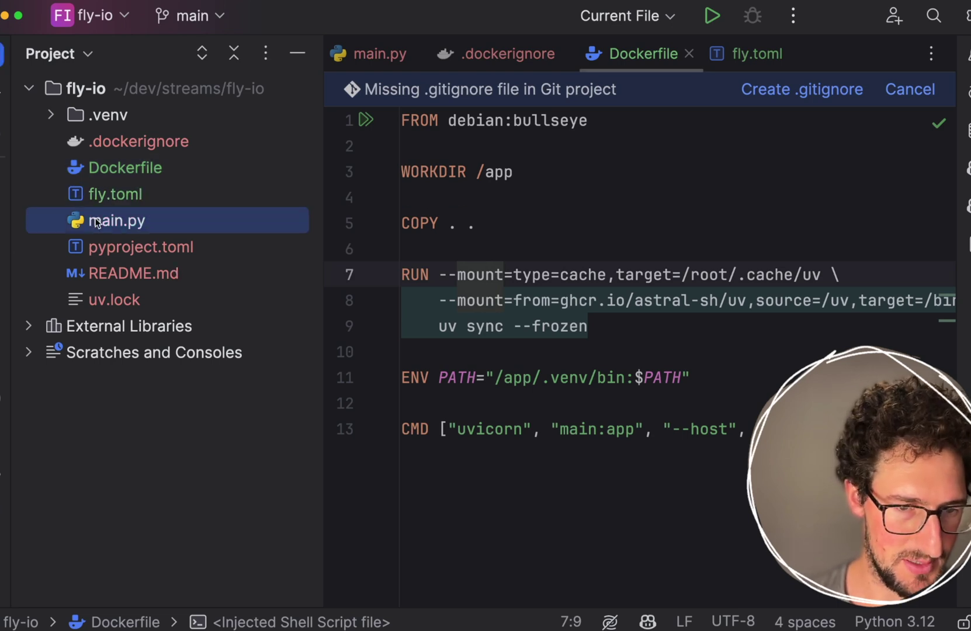
double_click(116, 220)
left_click_drag(803, 337, 412, 119)
key("super+Tab")
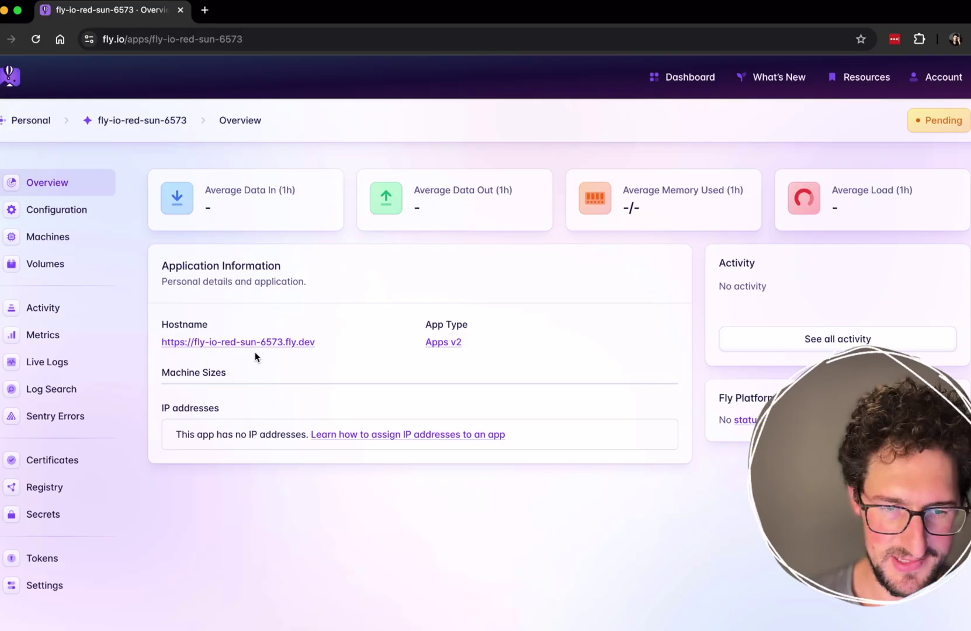
key("super+Tab")
key("super+Tab")
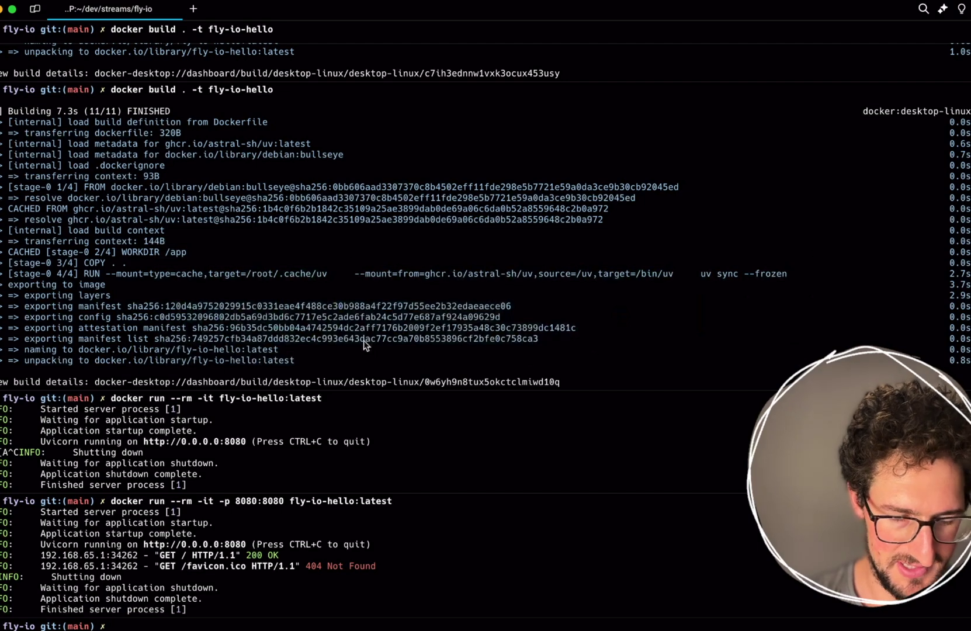
Clear the Warp terminal and run fly deploy to push the app to Fly.io
key("ctrl+l")
type("fly deploy")
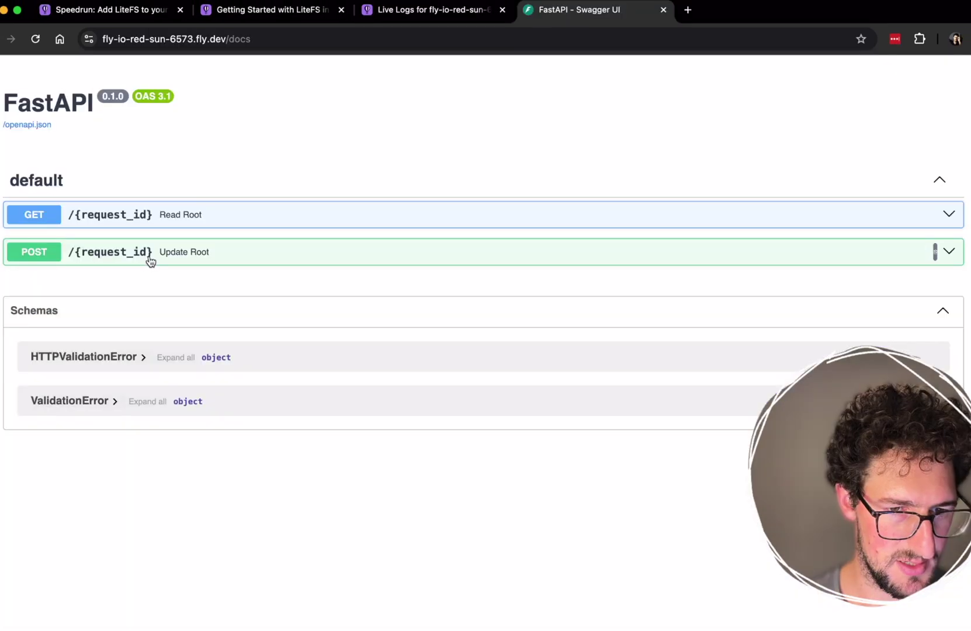
POST 'hello world!' to request id 123, then GET id 123 to read it back
left_click(150, 258)
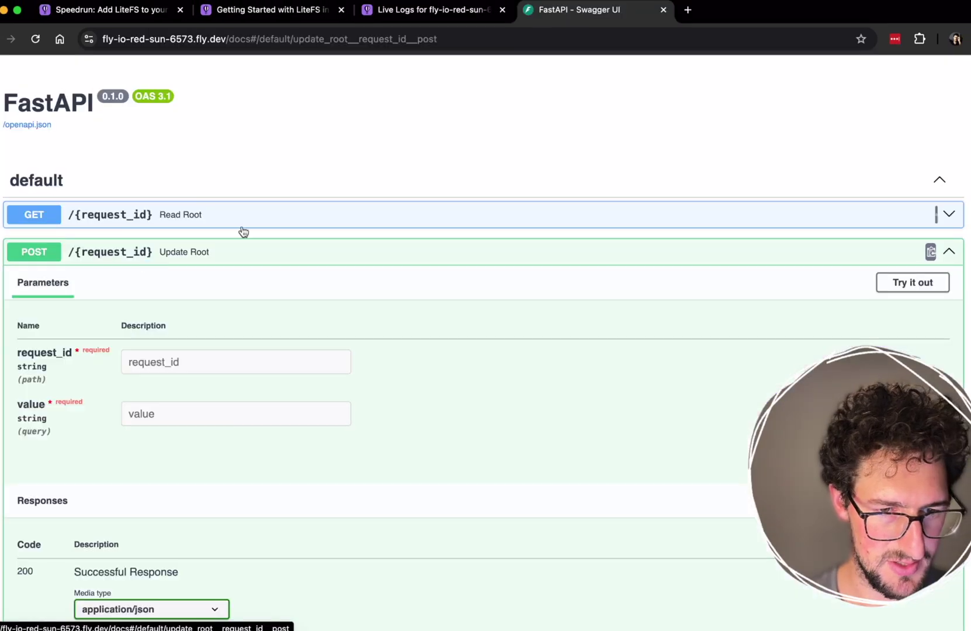
scroll(594, 176, "down", 3)
scroll(355, 196, "up", 1)
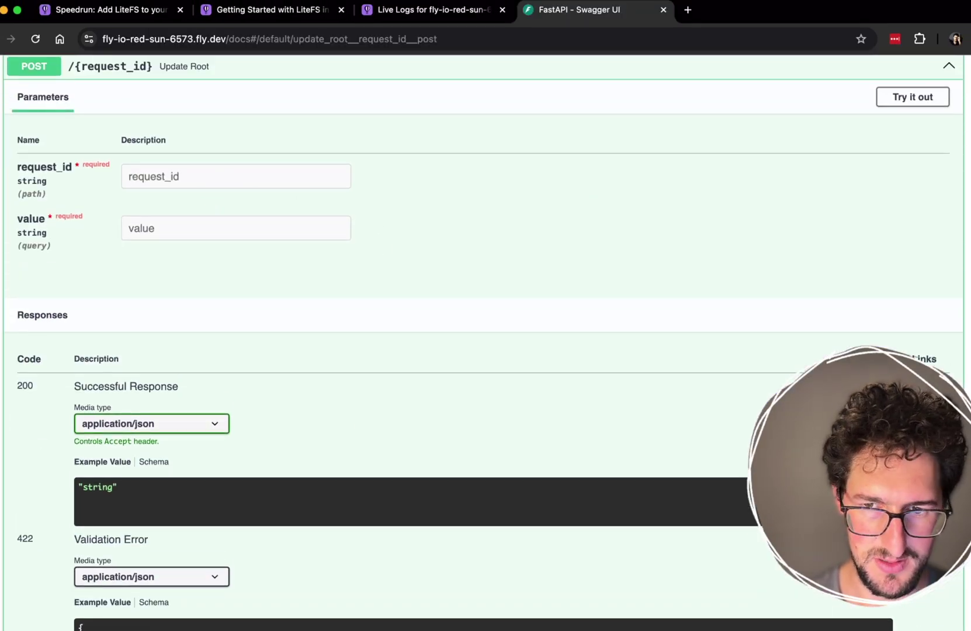
left_click(912, 97)
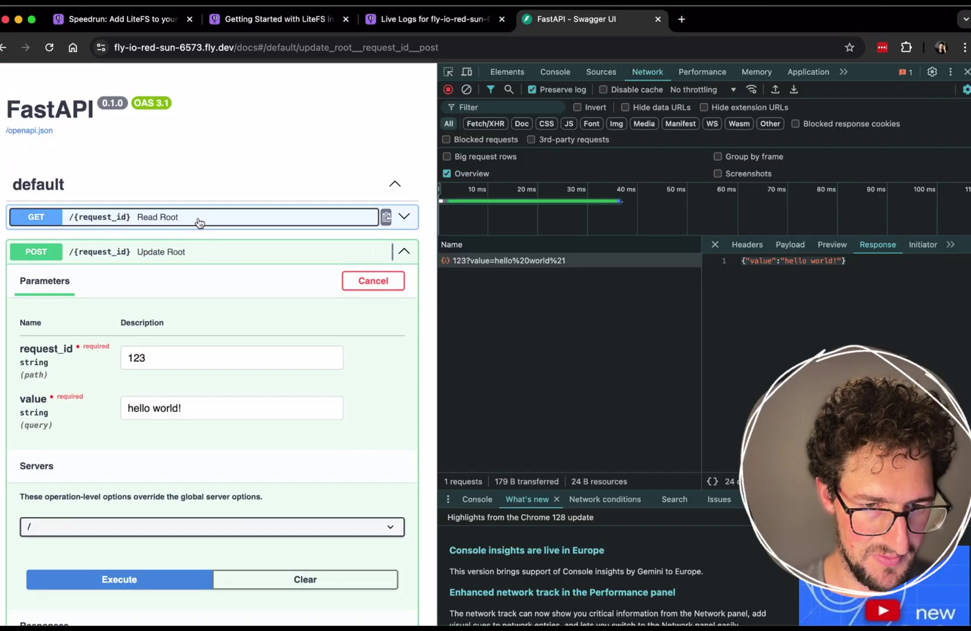
scroll(348, 261, "down", 1)
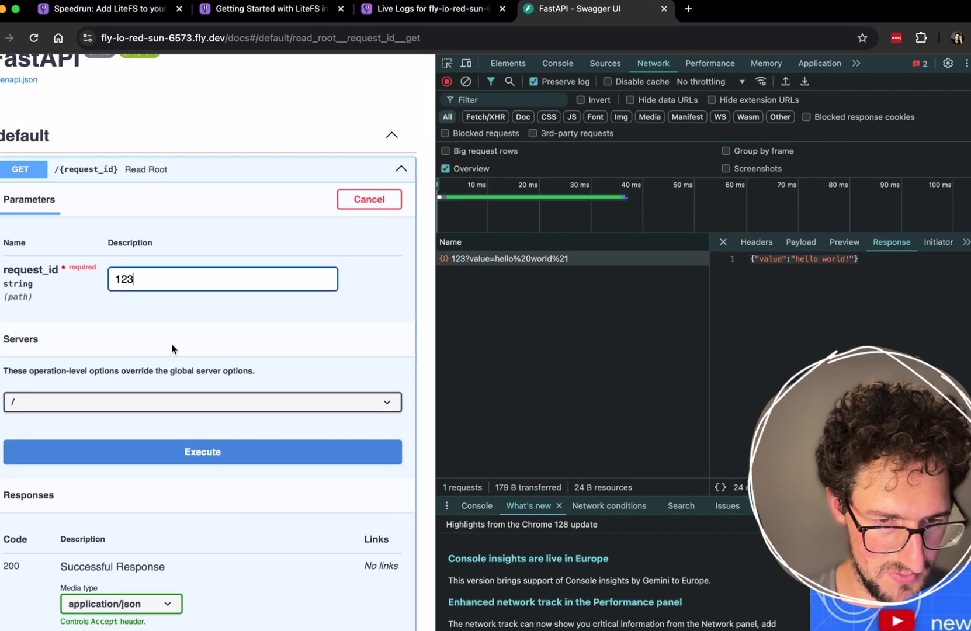
left_click(136, 454)
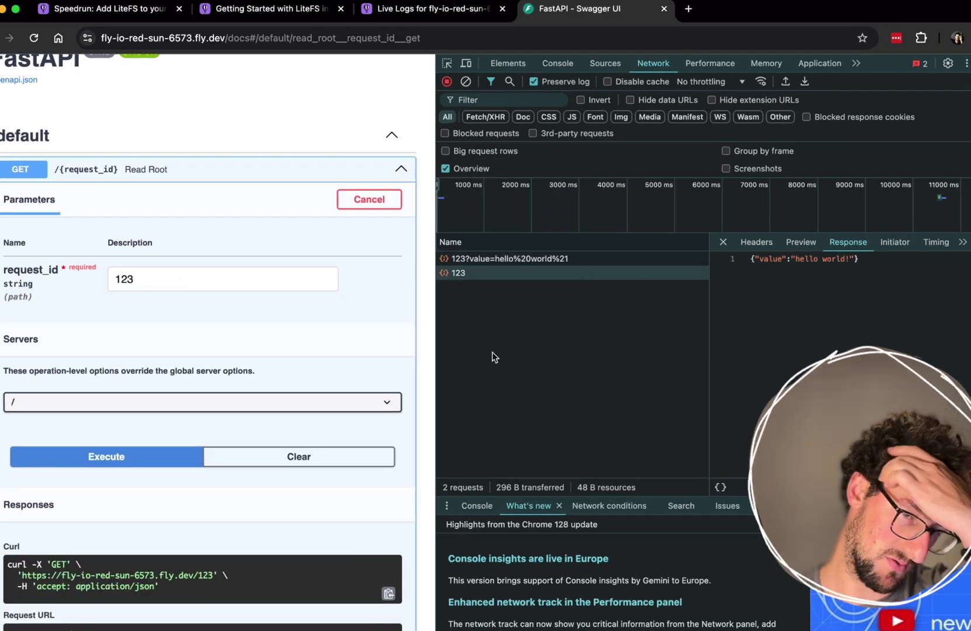
scroll(281, 361, "down", 5)
scroll(281, 360, "up", 6)
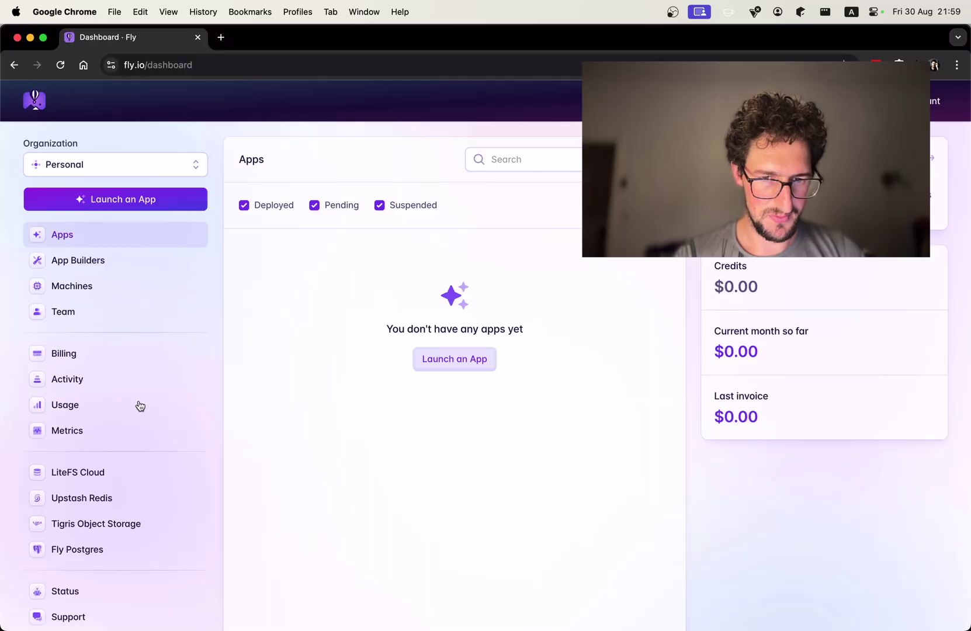
Begin Launch an App on Fly.io and install flyctl via brew install flyctl
left_click(166, 205)
key("super+Tab")
type("brew install flyctl")
key("Return")
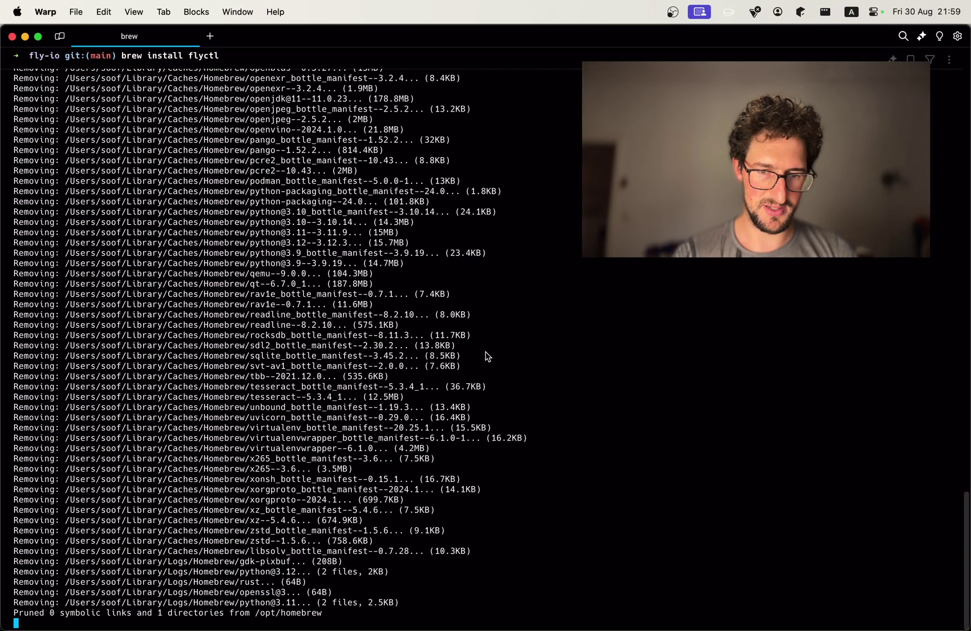
key("super+Tab")
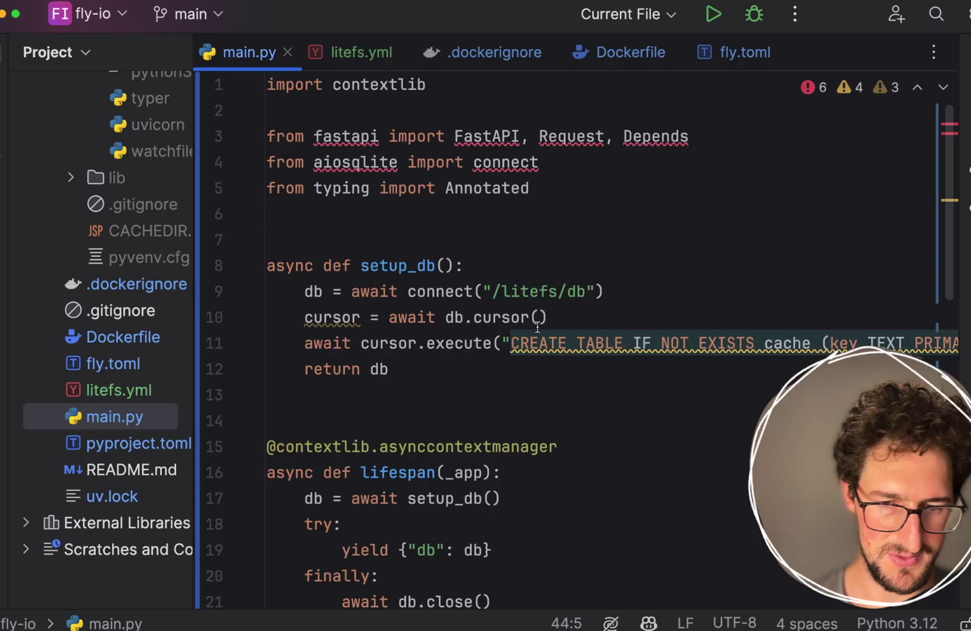
Inspect the /litefs/db database path on line 9 of main.py
left_click(558, 297)
key("alt+Left")
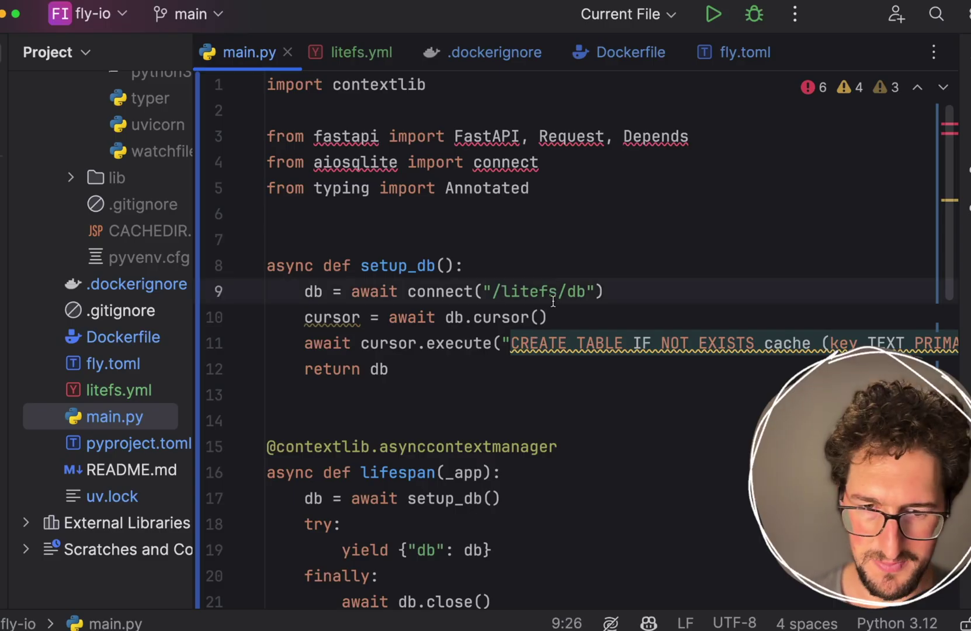
key("alt+shift+Right")
key("alt+shift+Left")
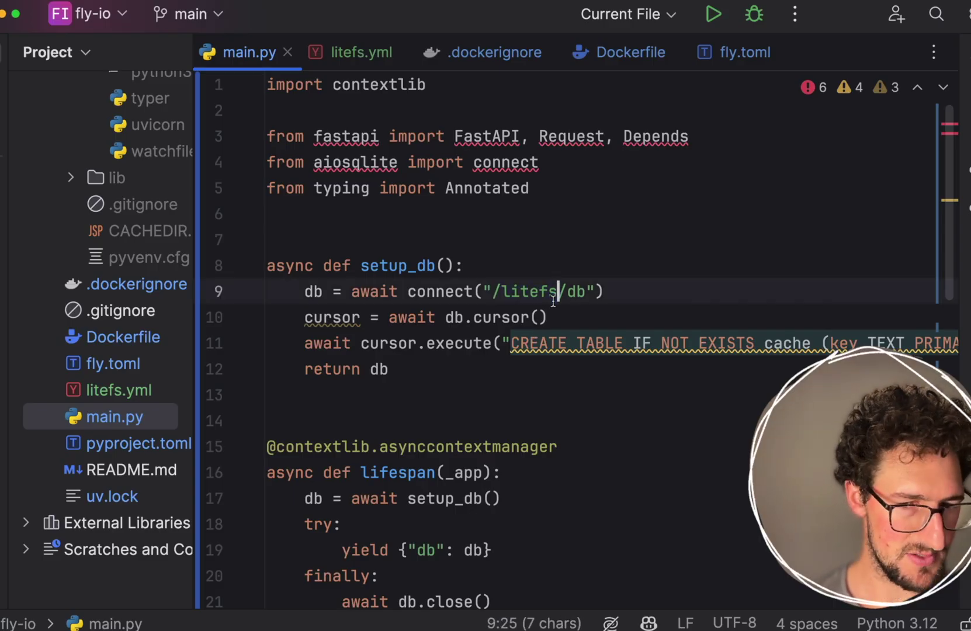
key("Right")
key("Right")
key("Left")
key("alt+shift+Right")
key("Left")
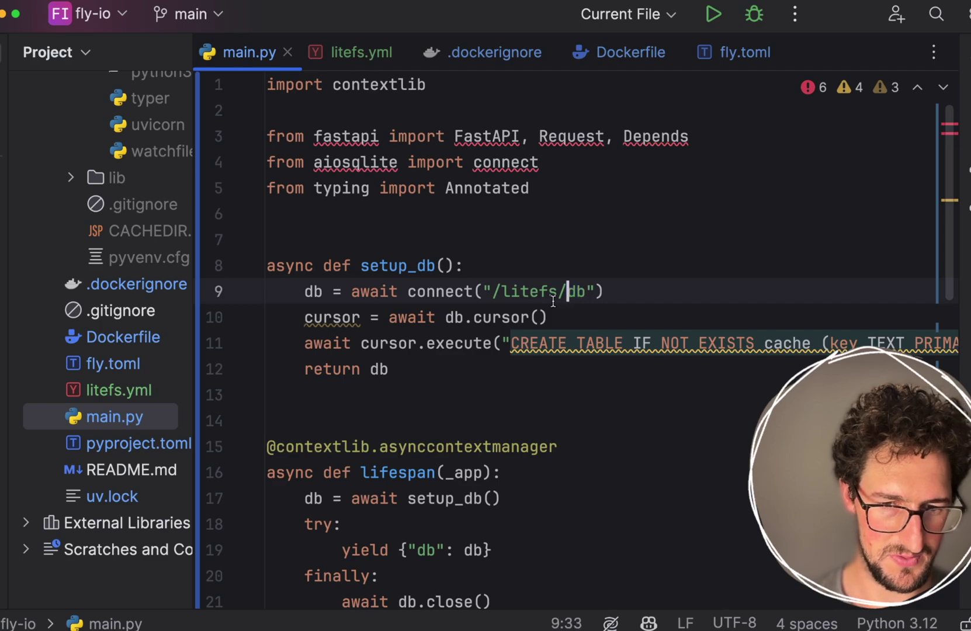
key("Right")
key("Right")
scroll(553, 301, "down", 1)
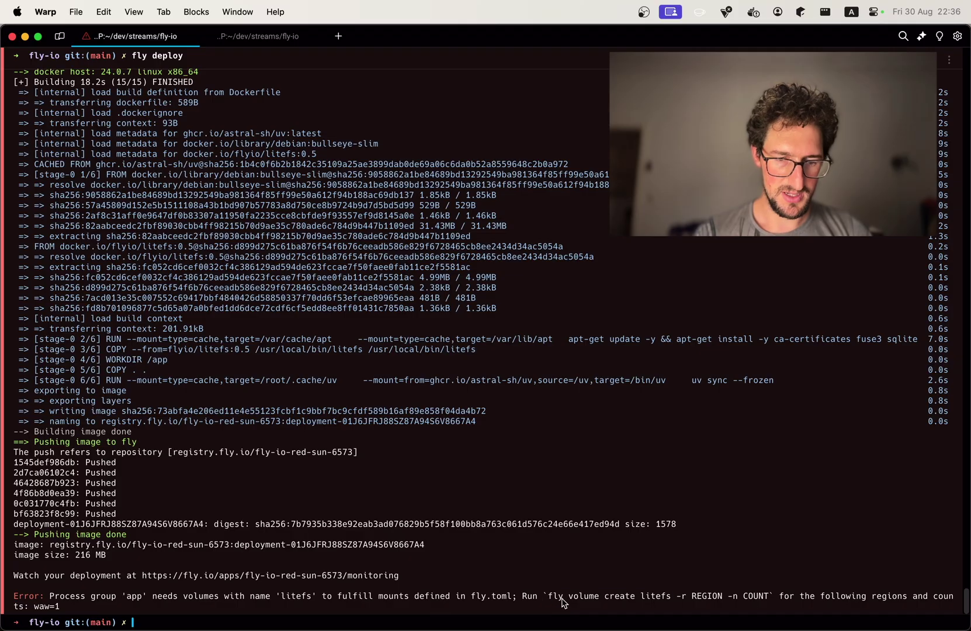
type("-r waw -n 1")
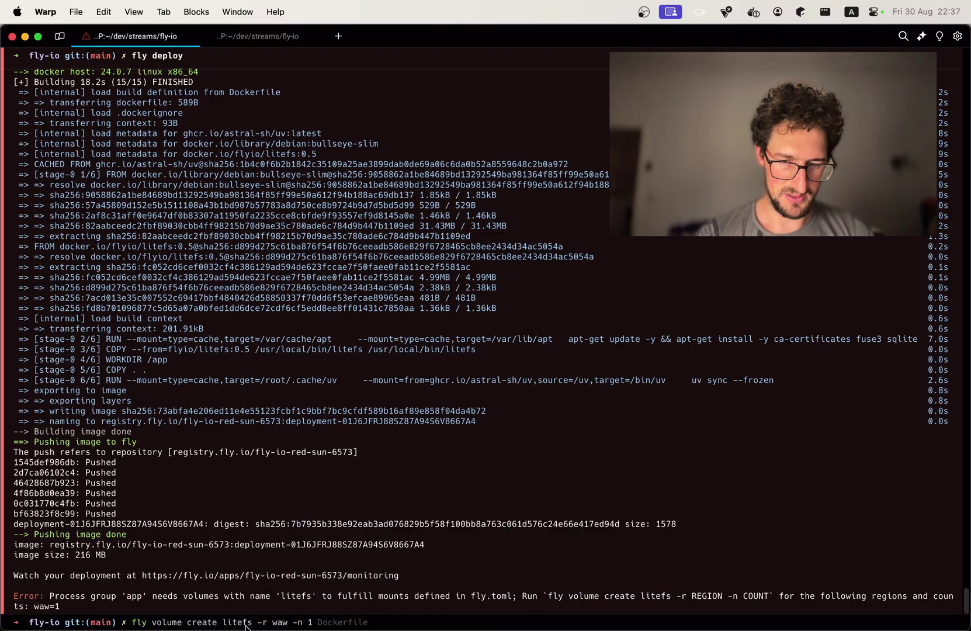
Create one litefs volume in region waw and rerun fly deploy
key("Return")
key("Up")
key("Up")
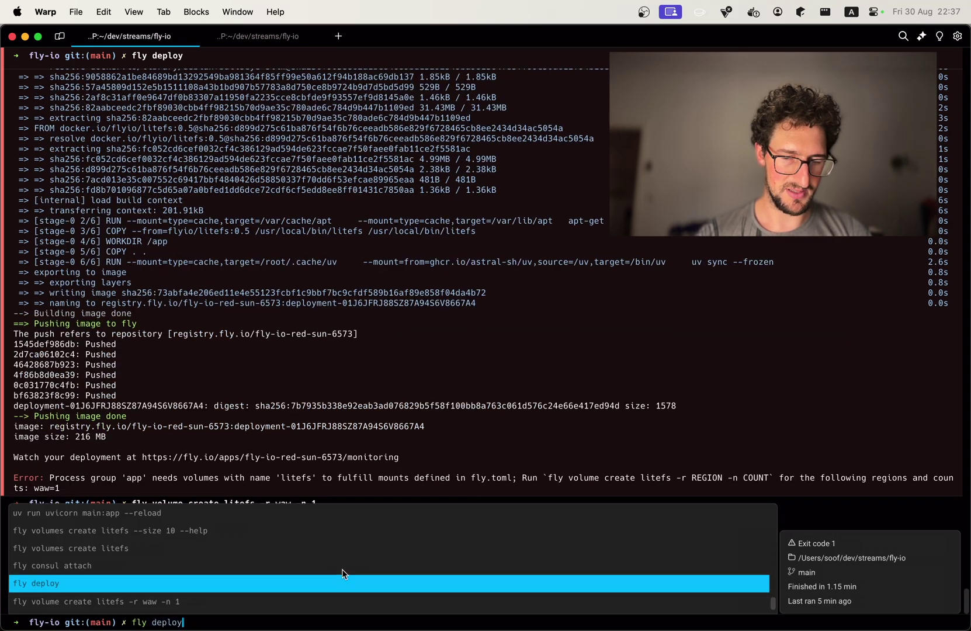
key("Return")
key("super+Tab")
scroll(282, 315, "down", 5)
key("super+Tab")
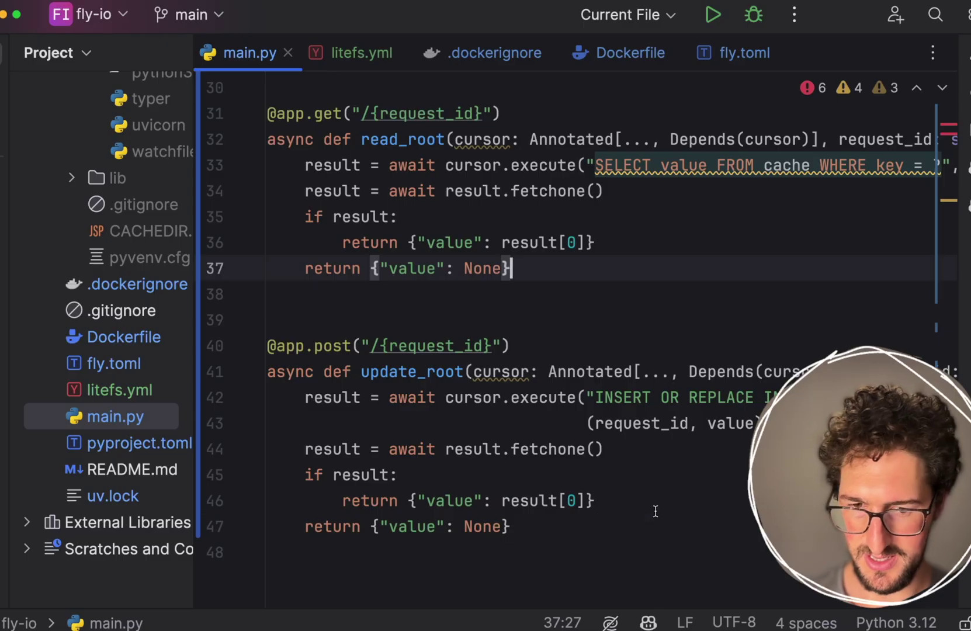
left_click_drag(651, 523, 285, 338)
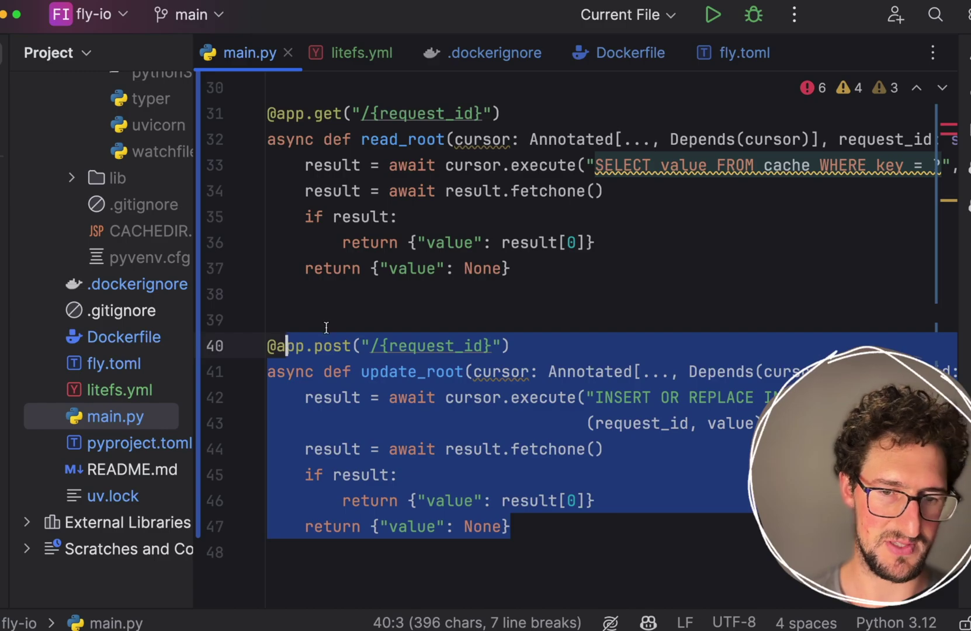